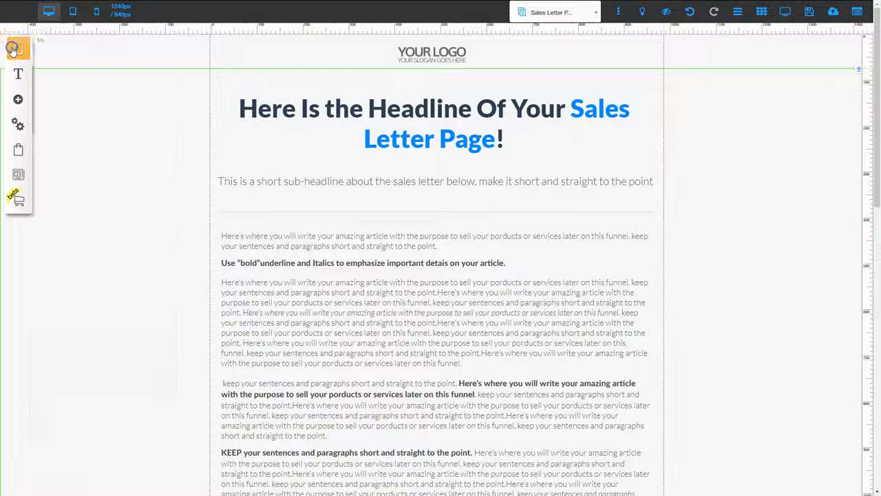
Open the Blueprint layout's page and examine the funnel diagram from Facebook ads to the share page
click(55, 98)
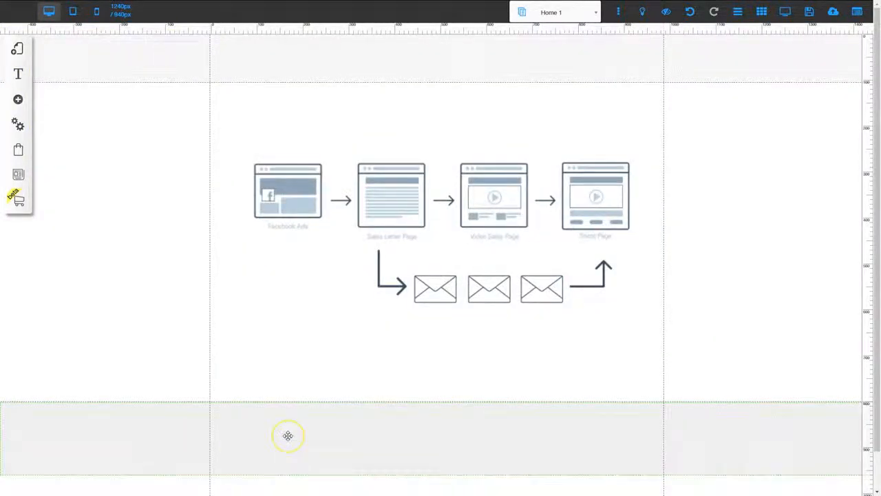
click(282, 373)
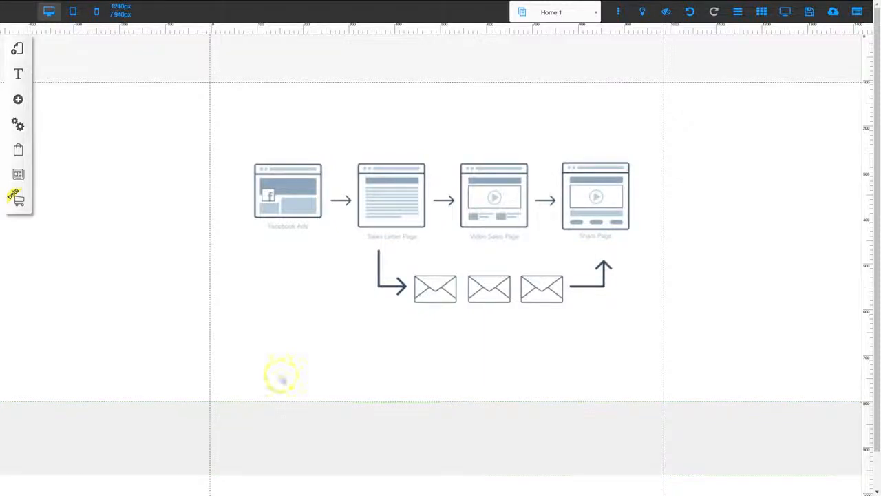
click(285, 173)
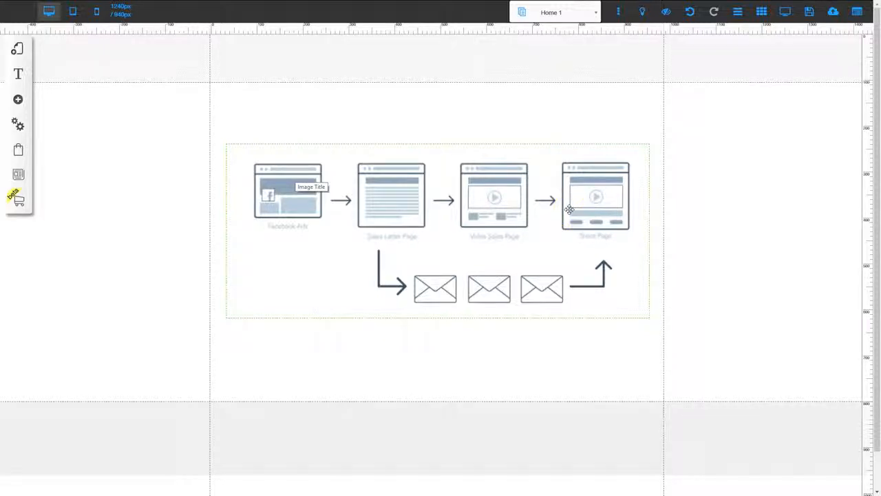
Open the Summit Funnel layout's Sales Letter Page and review it down to the product offer box
click(20, 49)
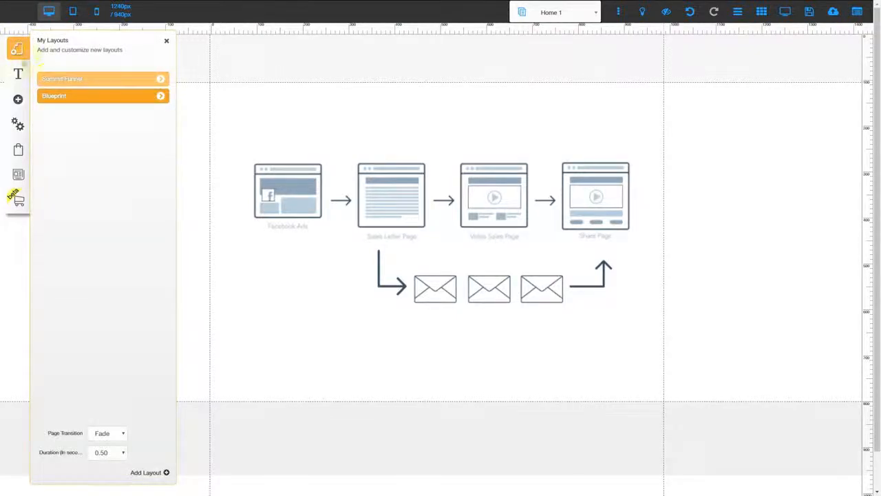
click(162, 80)
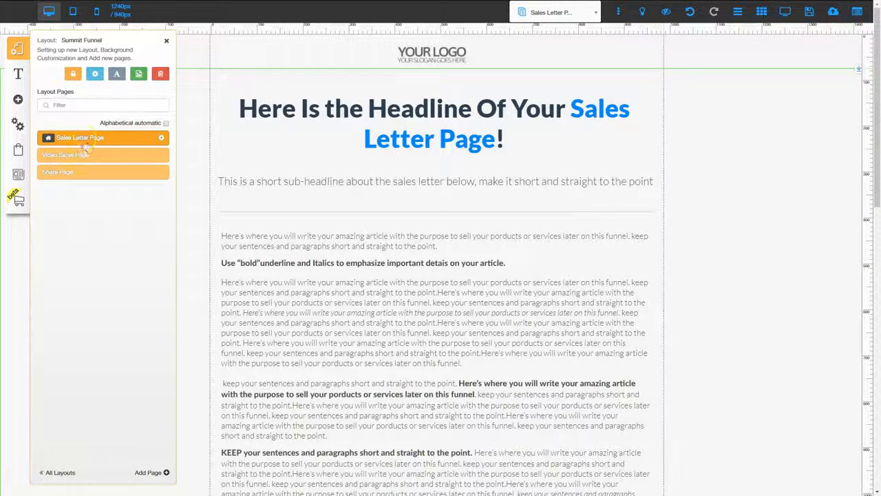
click(210, 131)
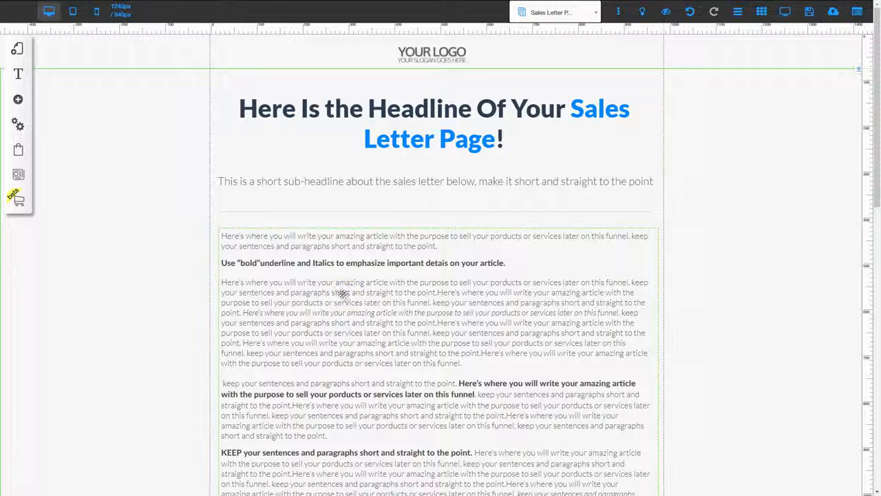
scroll(348, 307, down, 15)
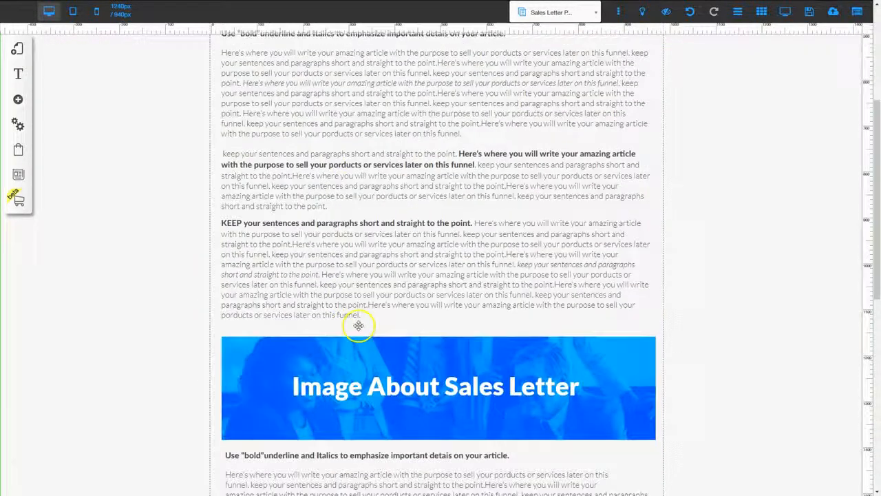
scroll(359, 336, down, 1)
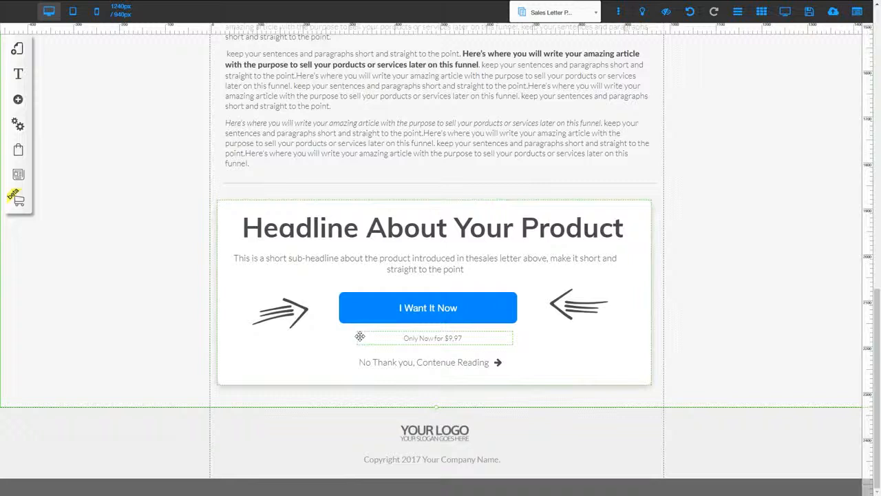
Replace the "I Want It Now" button's pop-up link with a page link to the Video Sales Page
click(422, 309)
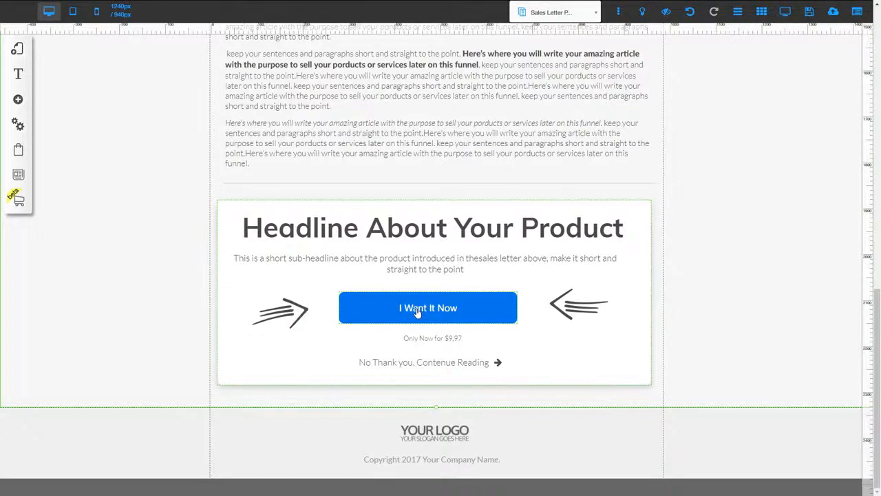
click(422, 311)
click(399, 187)
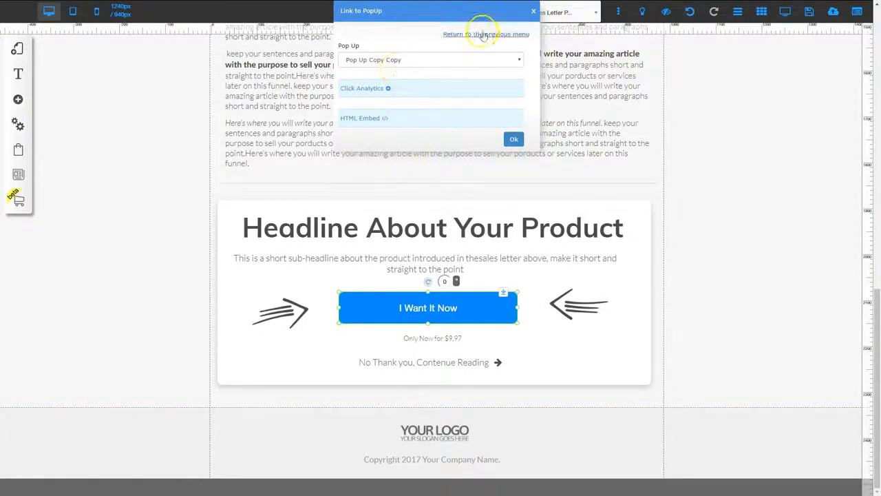
click(460, 36)
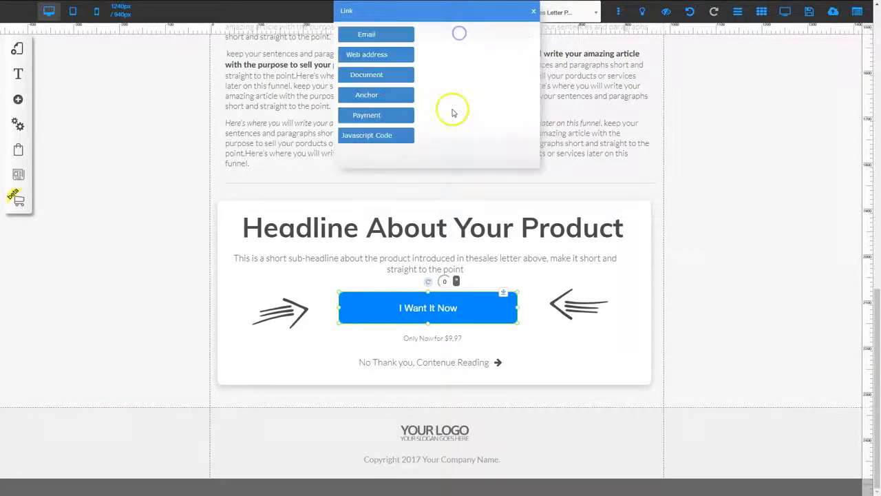
click(387, 55)
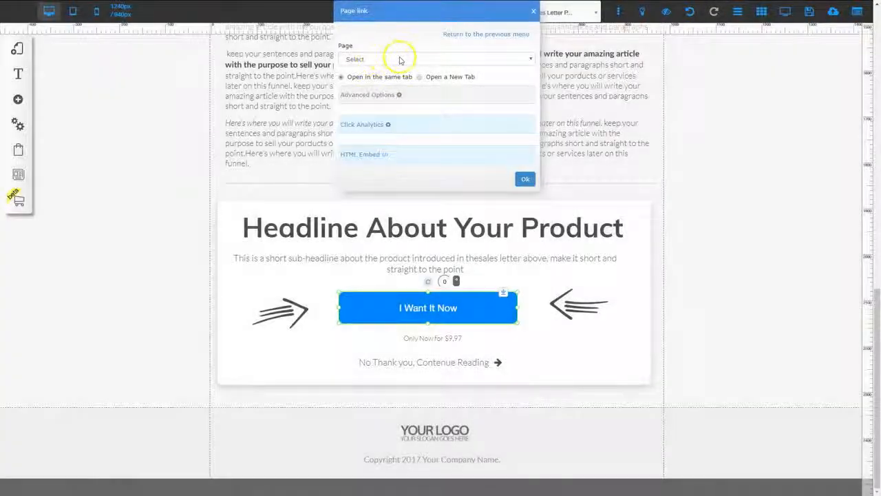
click(464, 59)
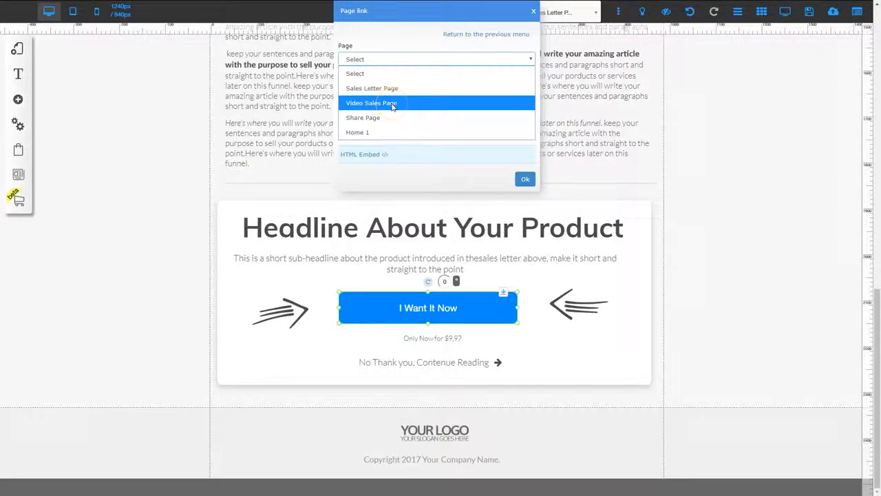
click(393, 104)
click(525, 179)
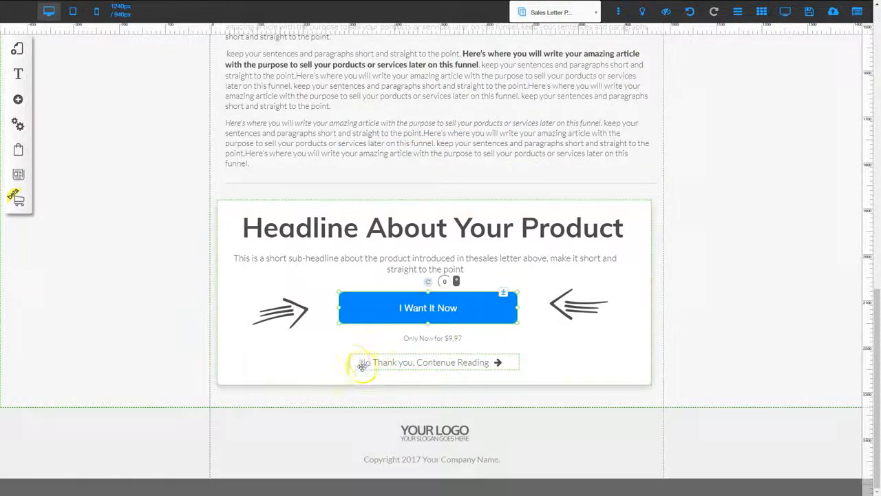
Link the "No Thank you, Contenue Reading" text to the Share Page, opening in the same tab
click(434, 360)
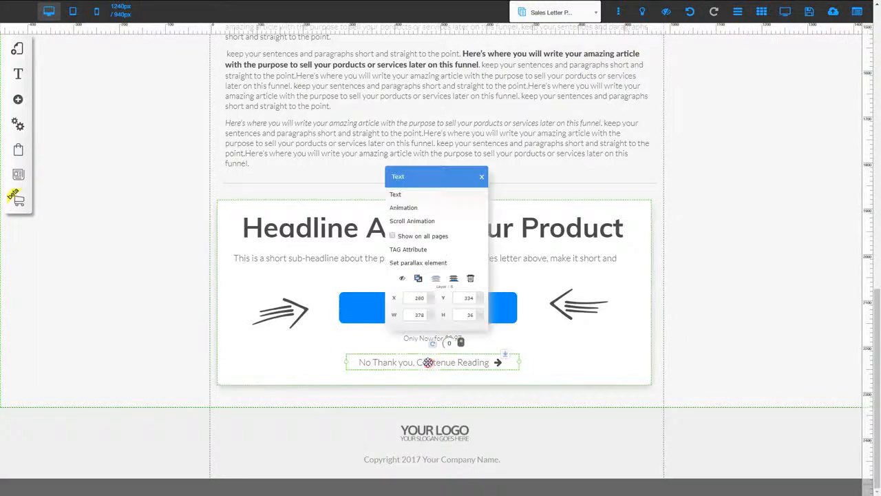
click(401, 182)
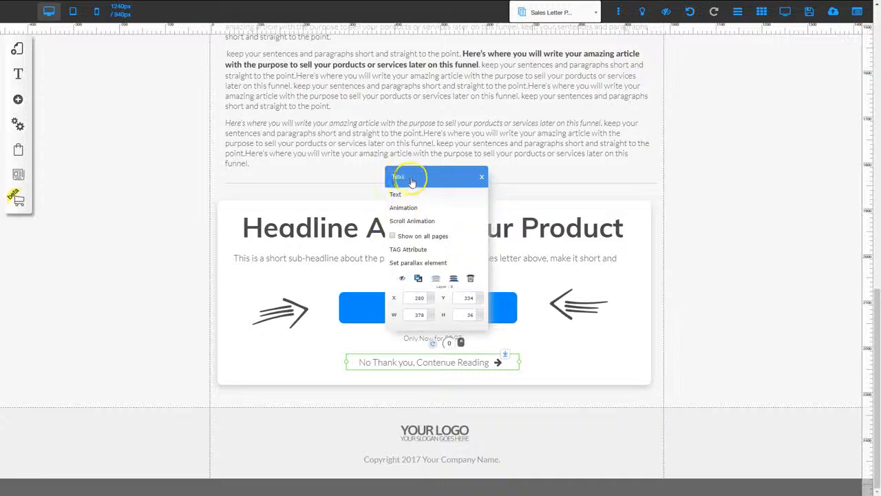
click(406, 361)
double_click(406, 361)
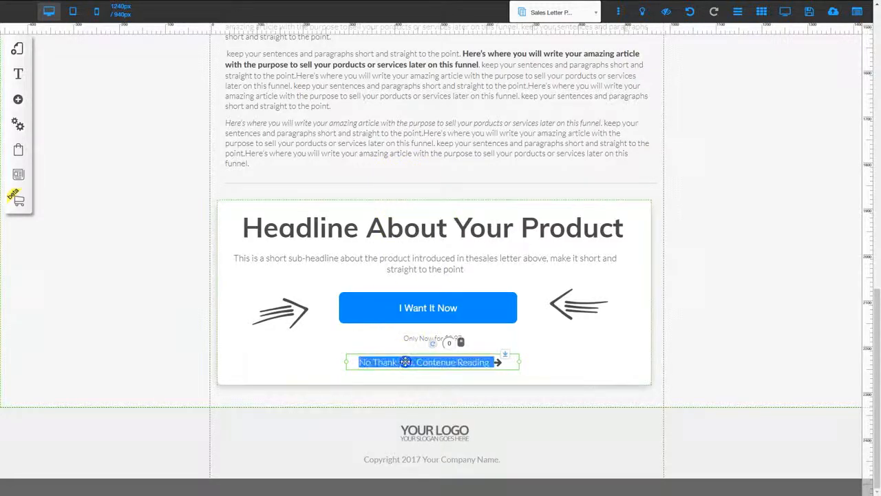
triple_click(360, 360)
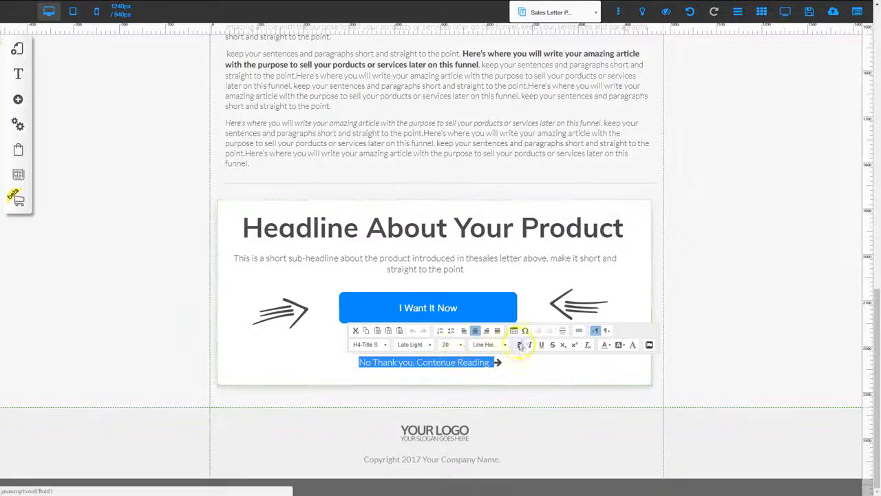
click(581, 333)
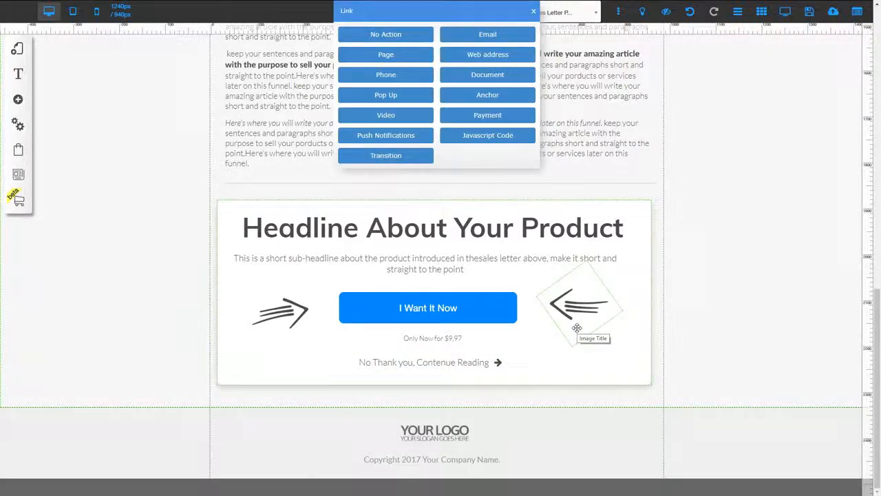
click(386, 55)
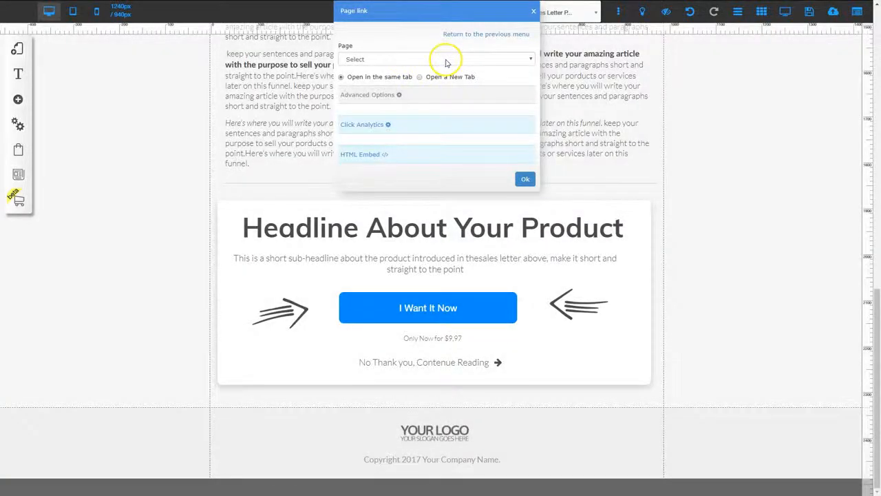
click(445, 60)
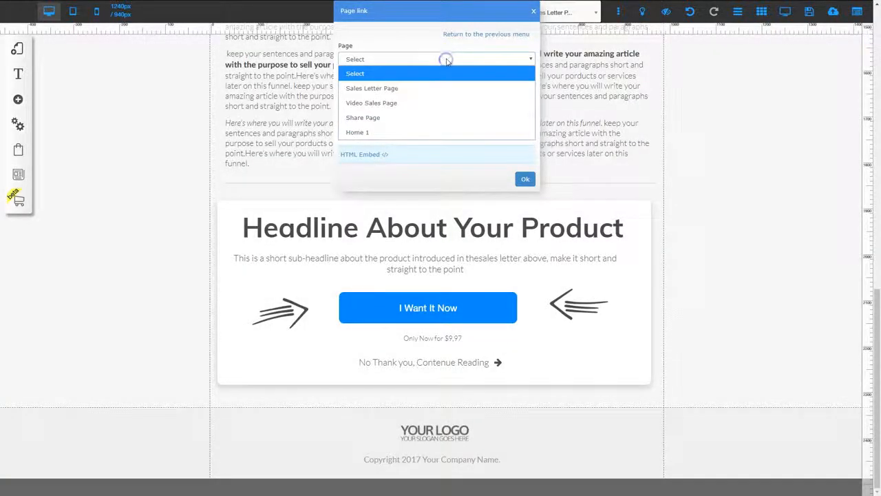
click(379, 118)
click(526, 178)
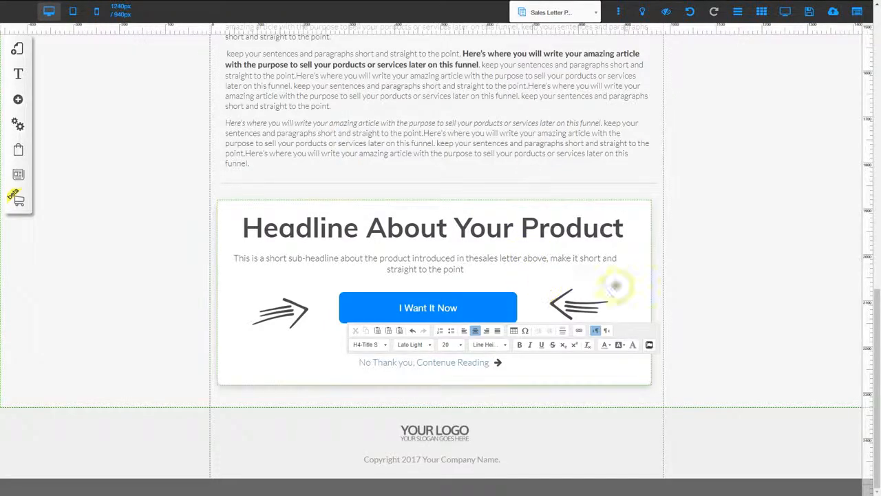
click(687, 278)
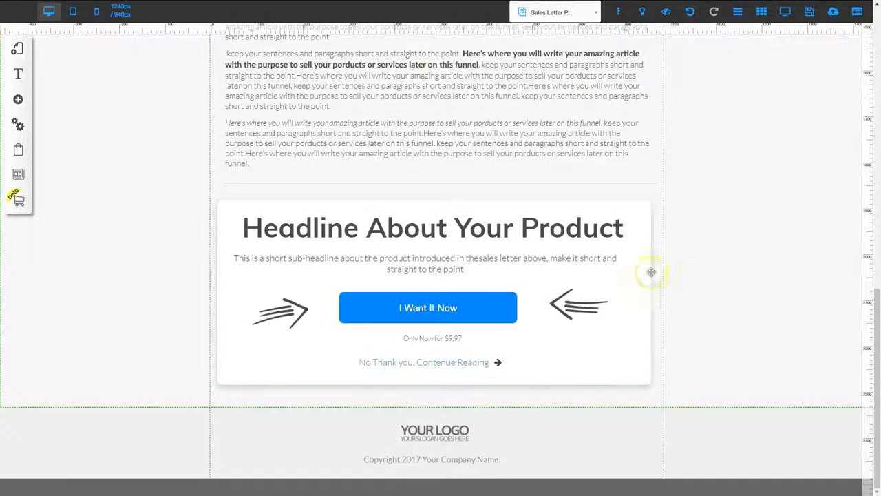
click(419, 309)
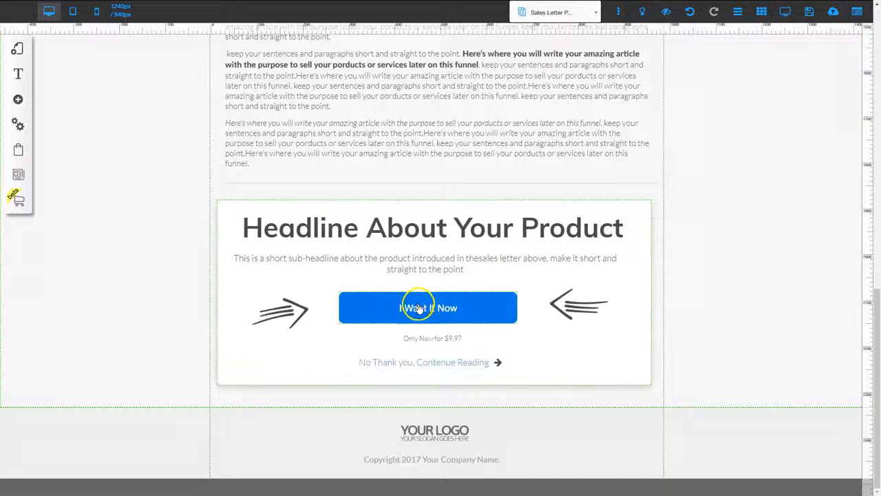
click(443, 362)
click(362, 365)
click(495, 360)
click(405, 363)
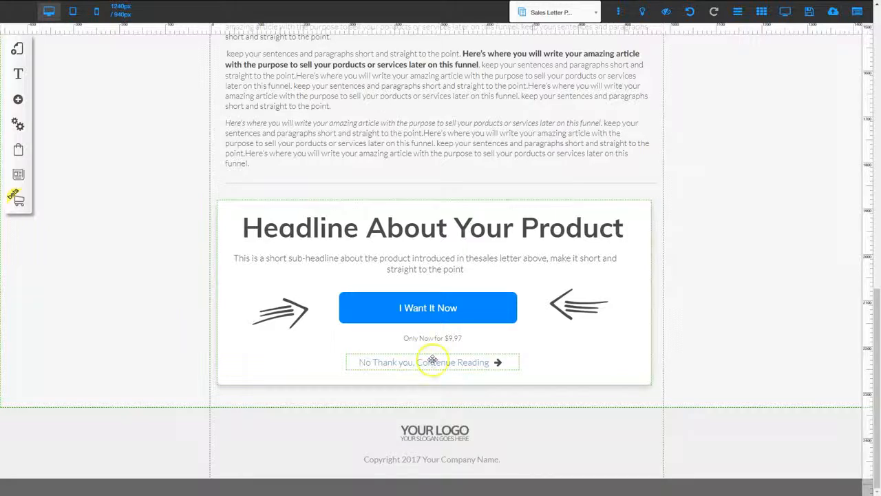
Save the site and register it under the URL name summittest1
click(806, 24)
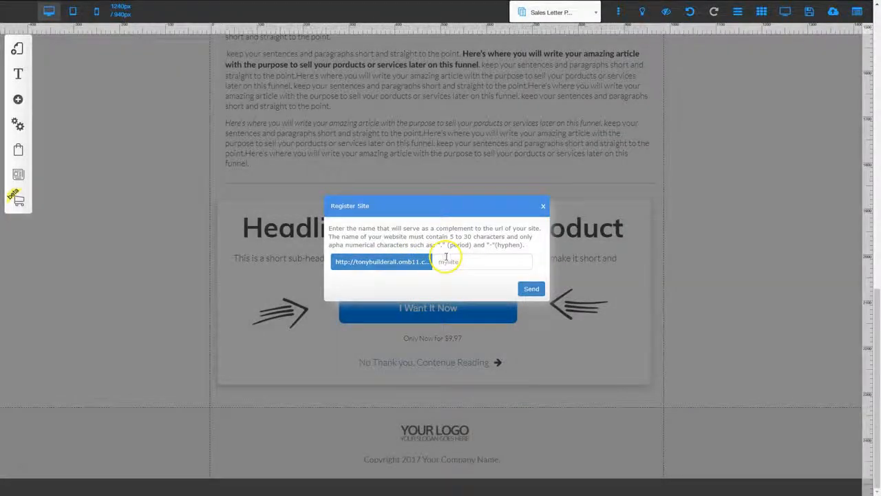
click(446, 257)
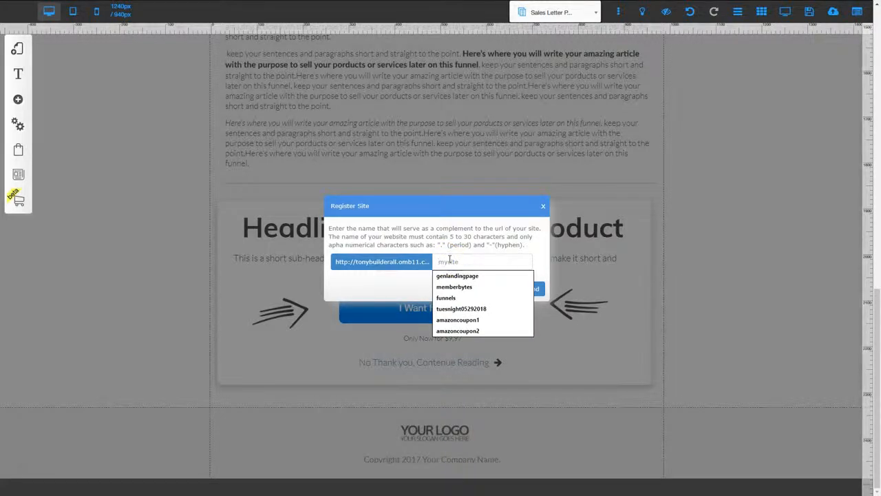
text(salesletter1)
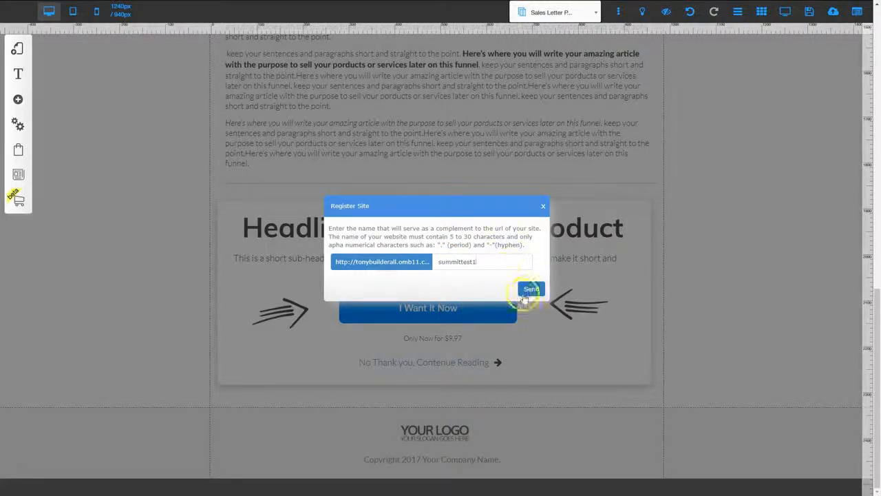
click(528, 291)
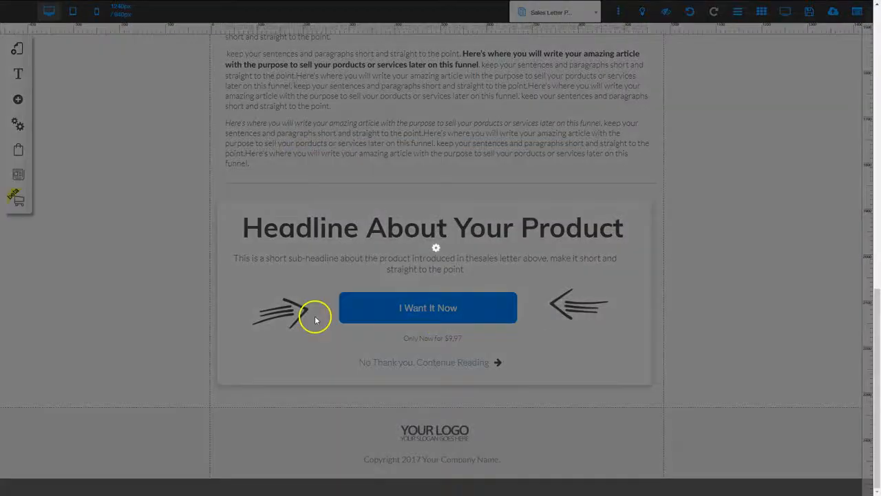
click(493, 222)
Open the Summit Funnel layout's Video Sales Page and review it down to the checkout offer section
scroll(398, 275, up, 10)
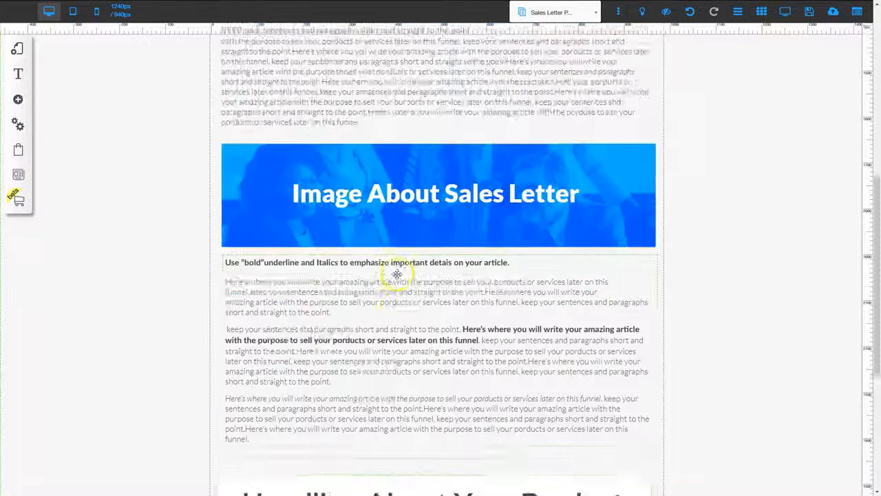
click(18, 51)
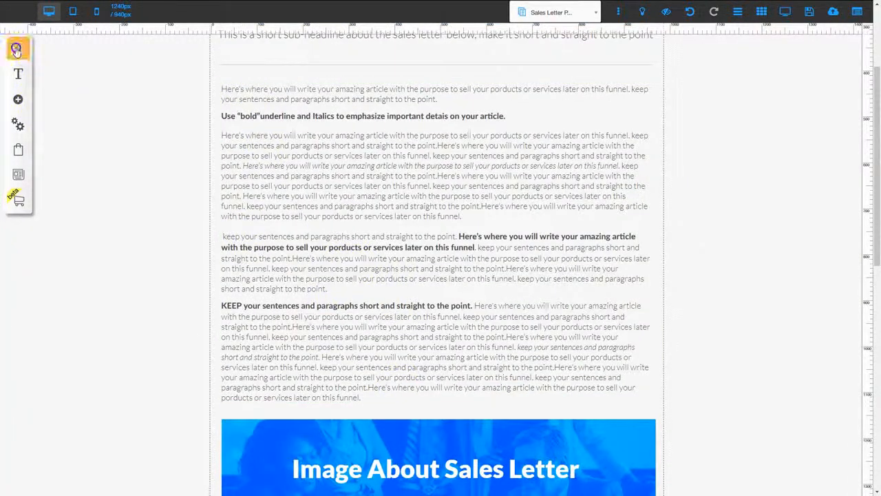
click(159, 80)
click(96, 155)
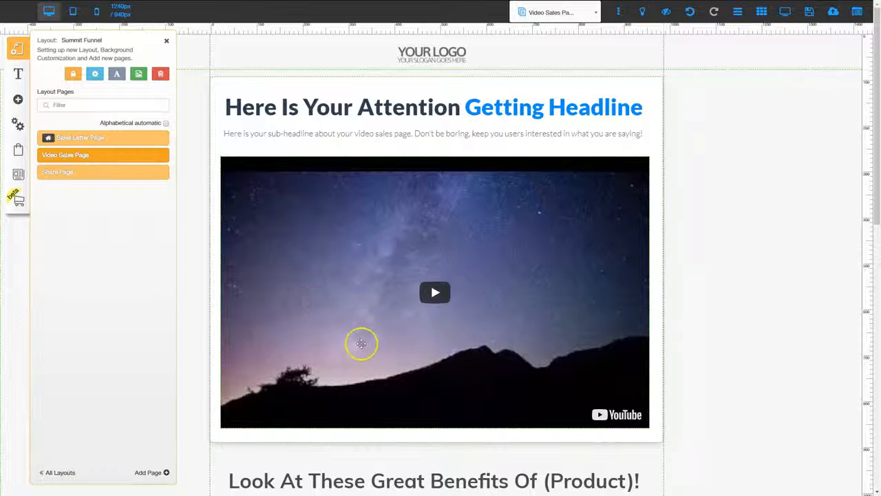
scroll(364, 353, down, 2)
scroll(364, 352, down, 5)
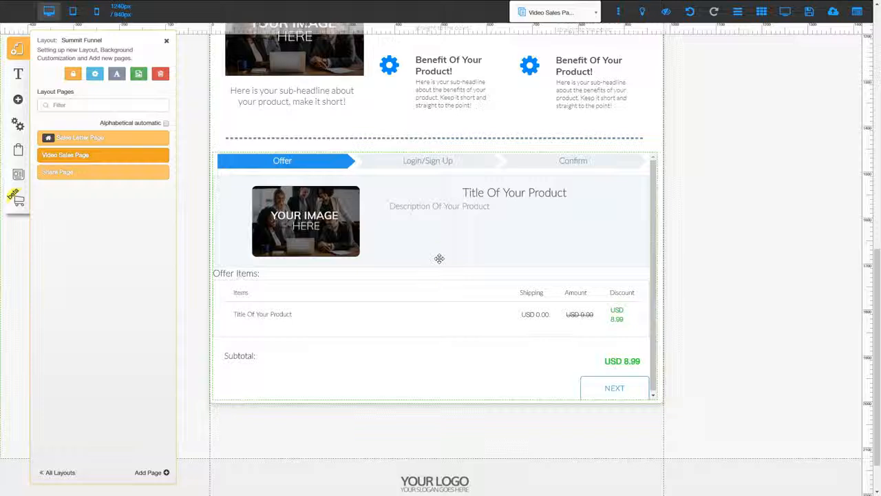
Open the website sales payment settings and save the existing Example PayPal payment method
click(166, 40)
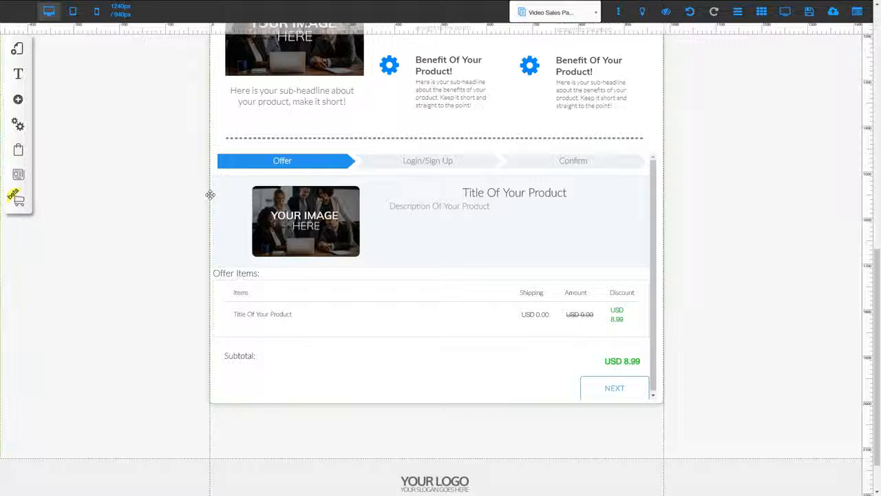
click(18, 151)
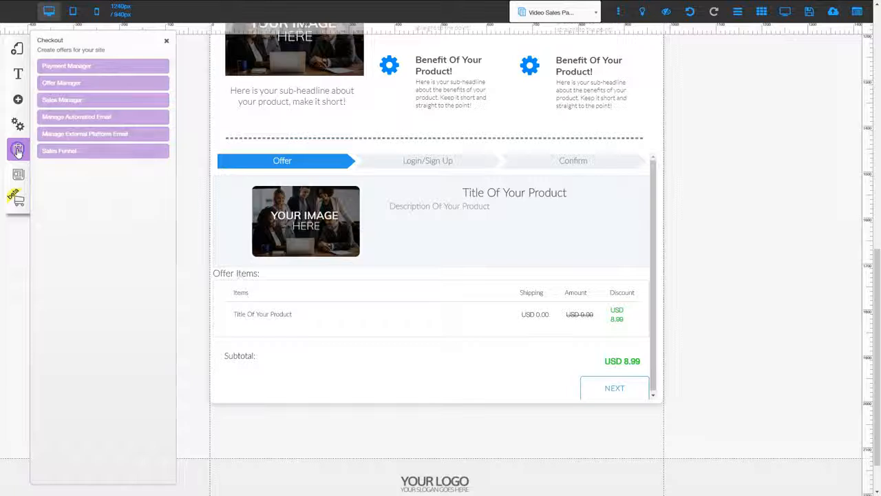
click(81, 67)
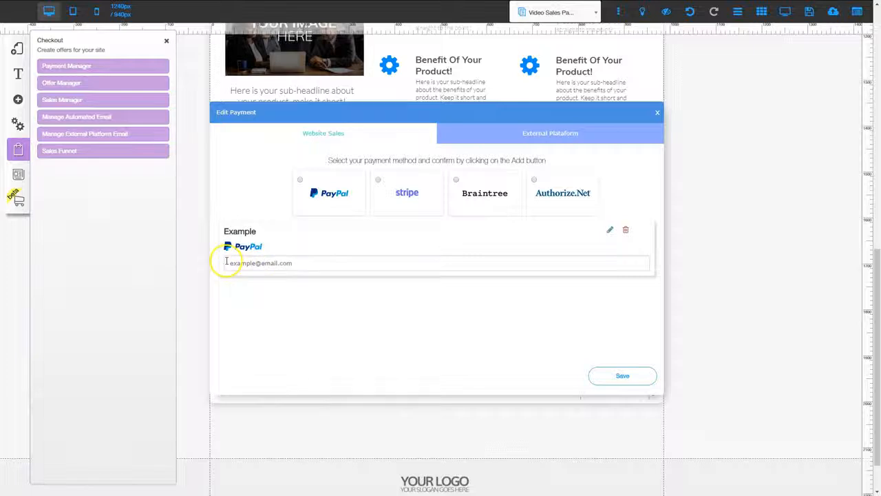
click(618, 375)
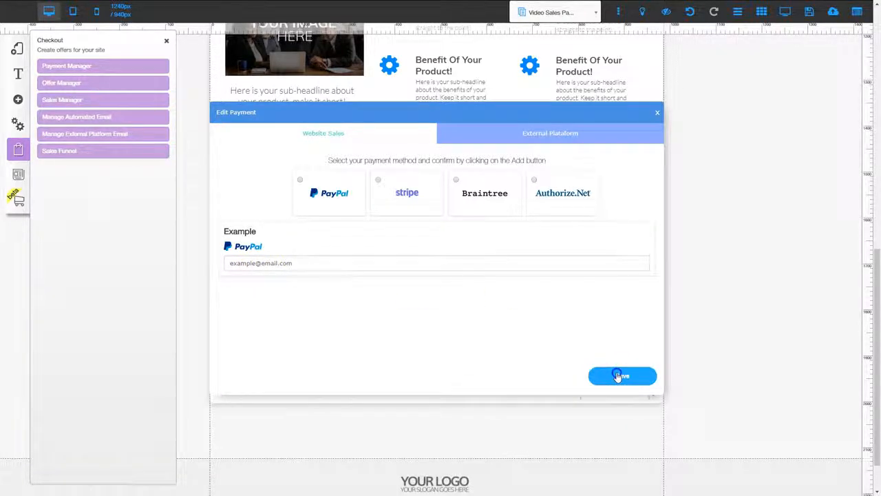
click(480, 276)
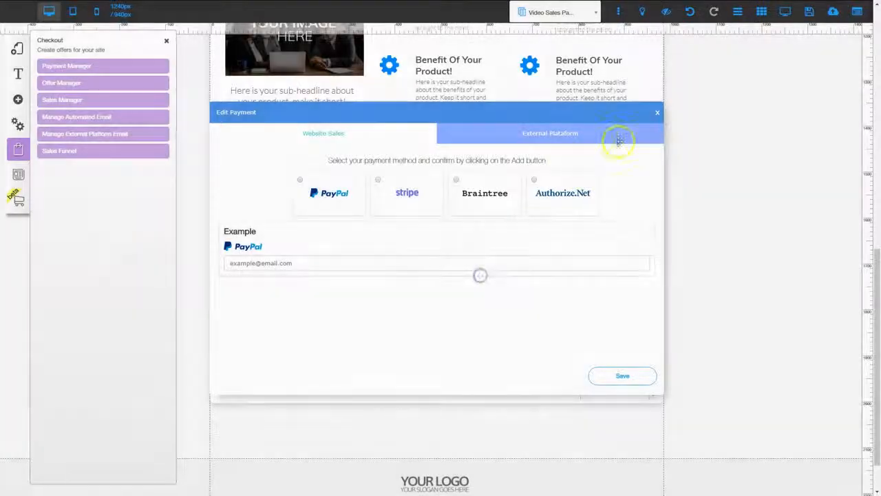
click(656, 112)
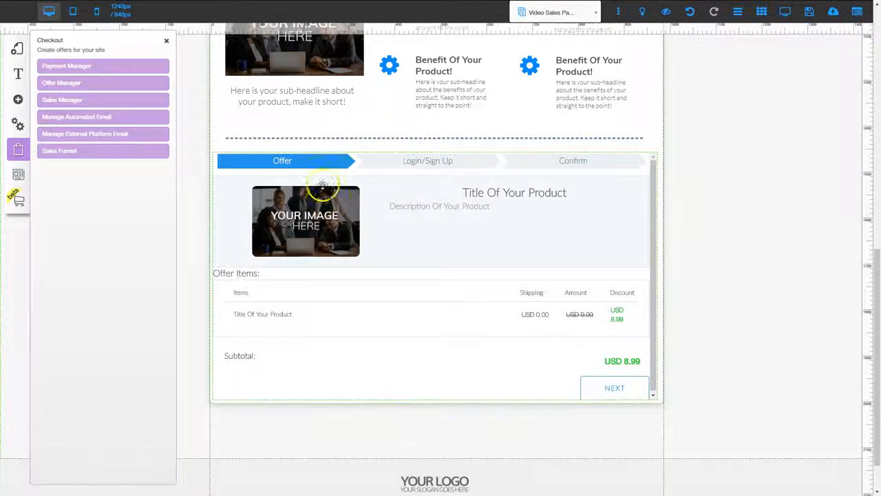
Edit the "Title Of Your Product" offer to use the Share Page as its thank you page and continue to its items
click(60, 83)
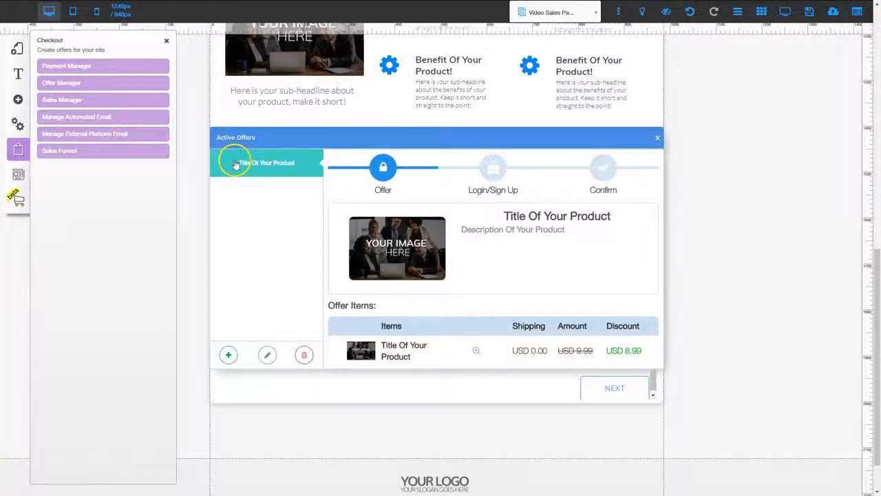
click(271, 165)
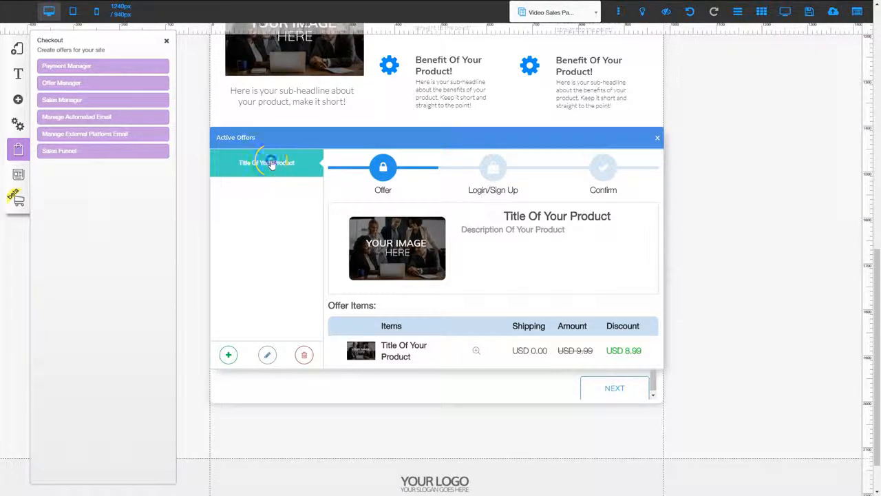
click(267, 355)
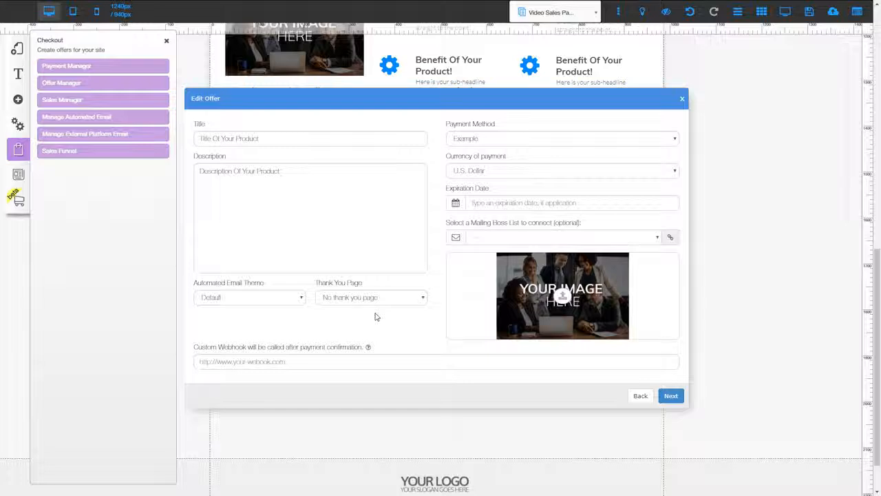
click(377, 300)
click(377, 300)
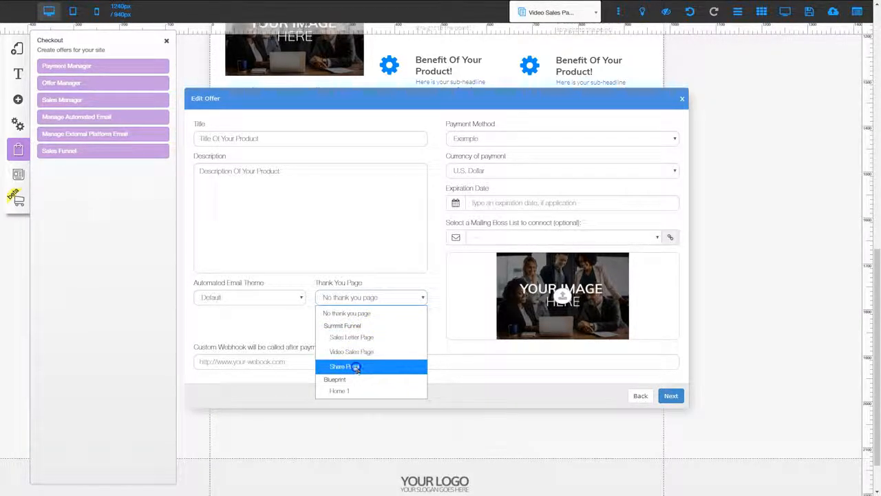
click(357, 368)
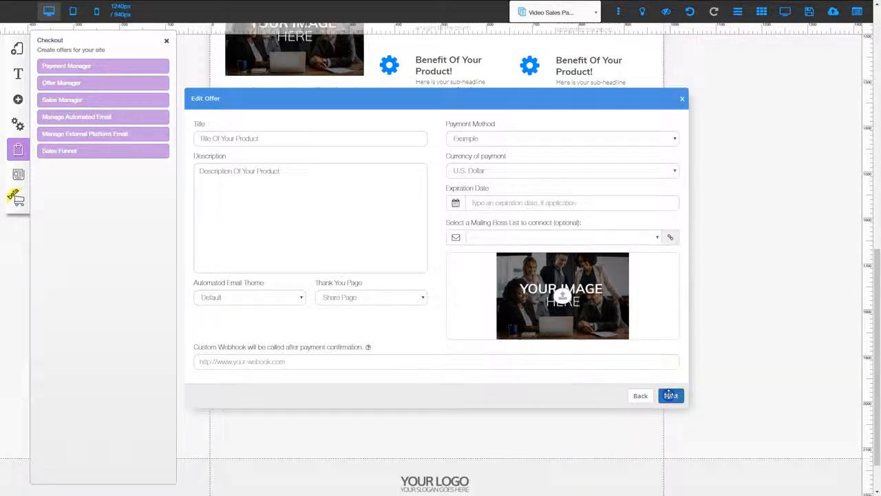
click(669, 395)
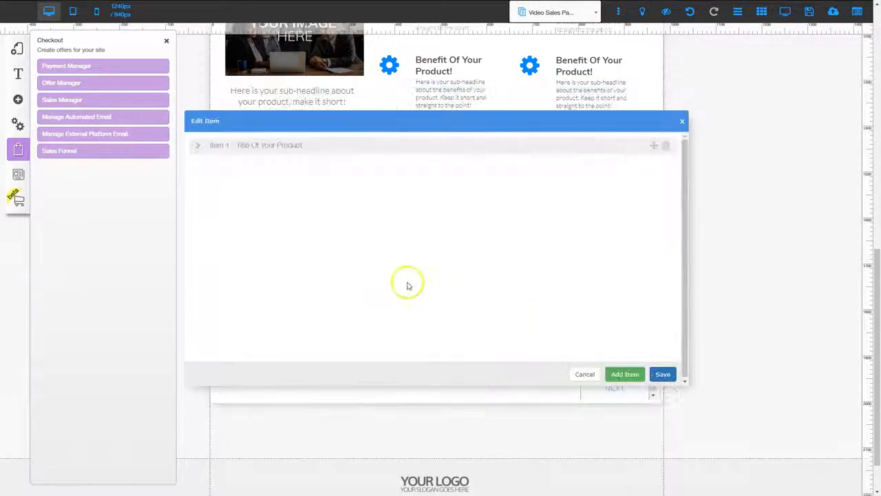
Expand Item 1 of the offer to check its details, save the offer and close the active offers
click(279, 150)
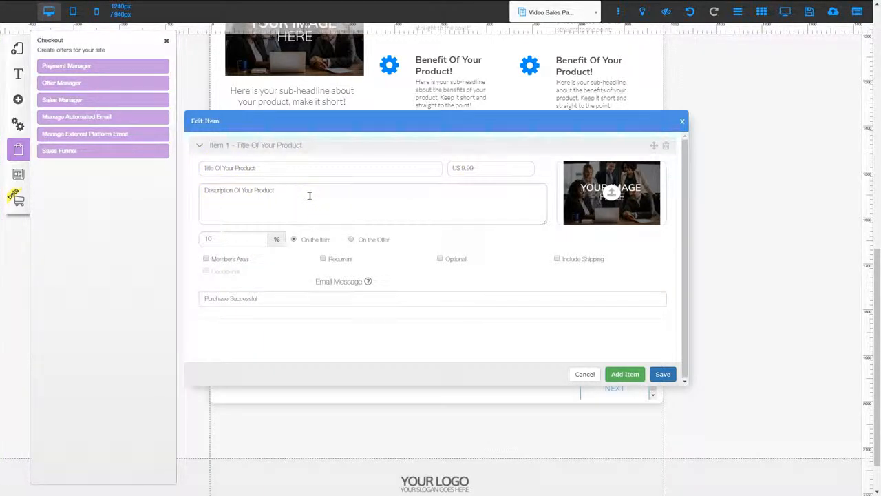
click(665, 376)
click(477, 278)
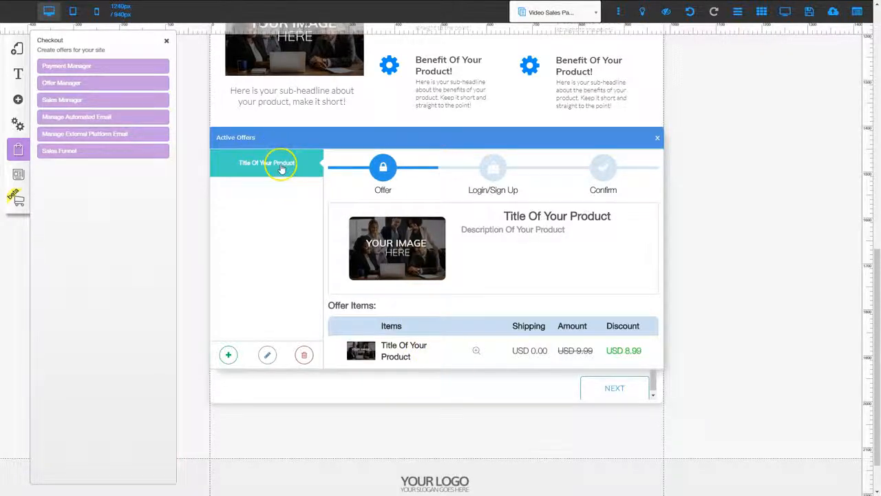
click(656, 137)
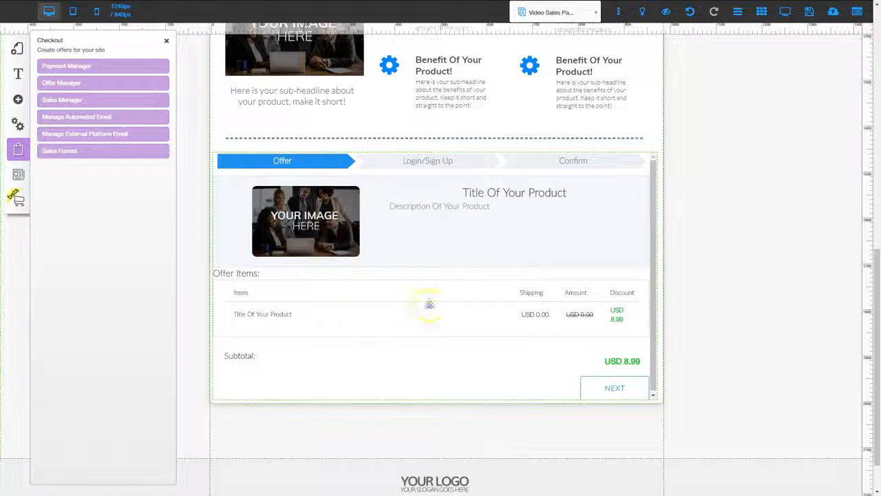
Assign the "Title Of Your Product" offer to the checkout element on the Video Sales Page
click(427, 267)
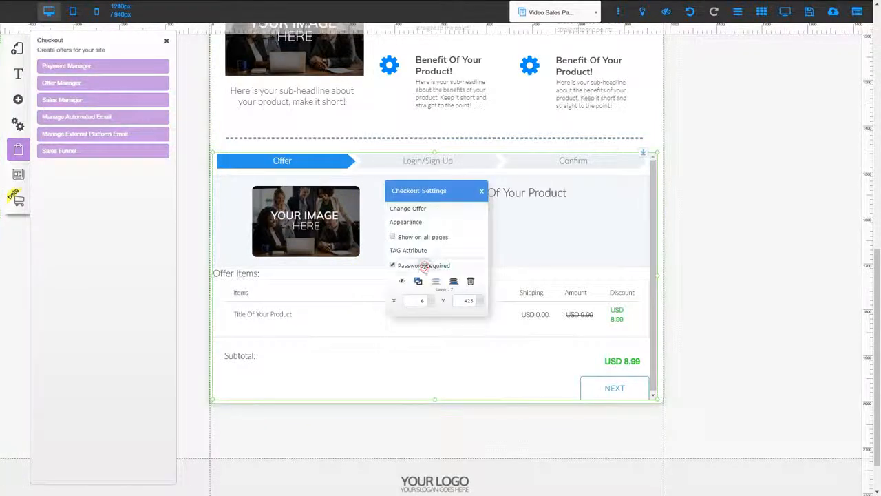
click(421, 208)
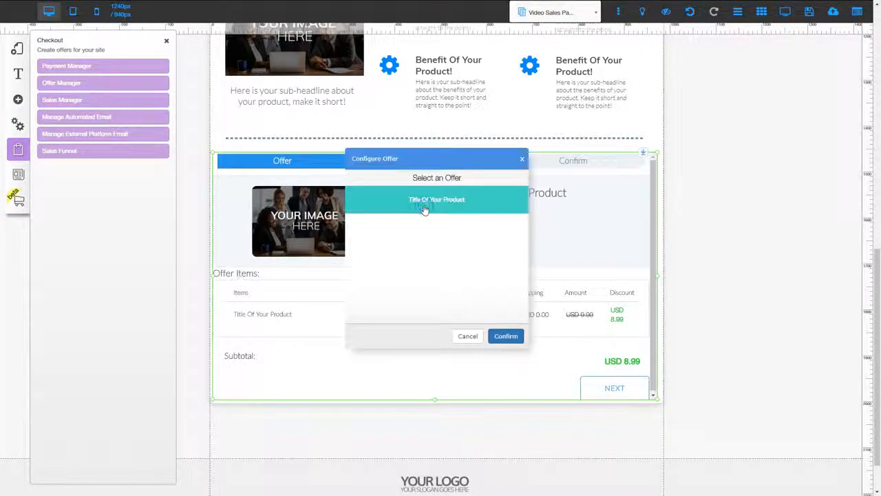
click(433, 199)
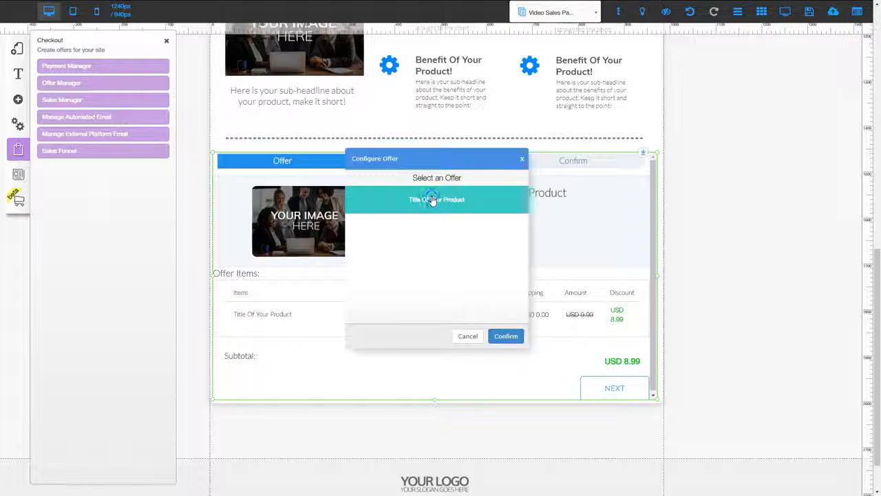
click(505, 335)
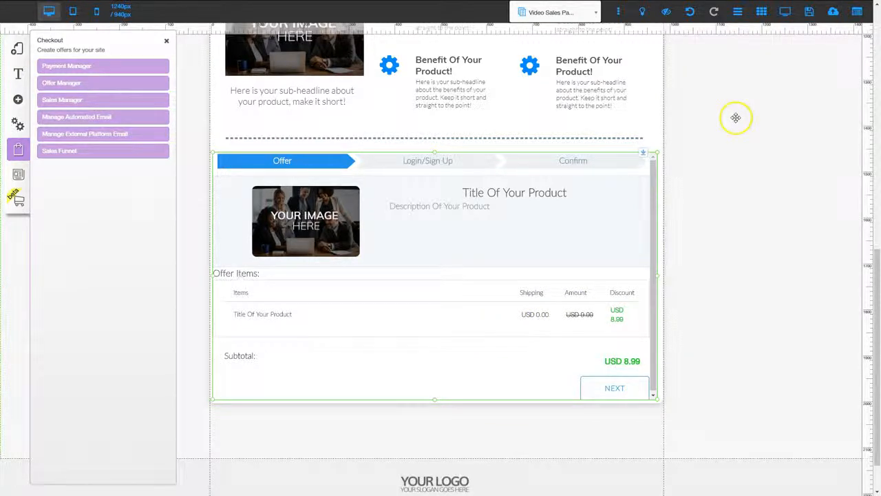
Save the site changes with the modified Video Sales Page included and dismiss the alert
click(809, 13)
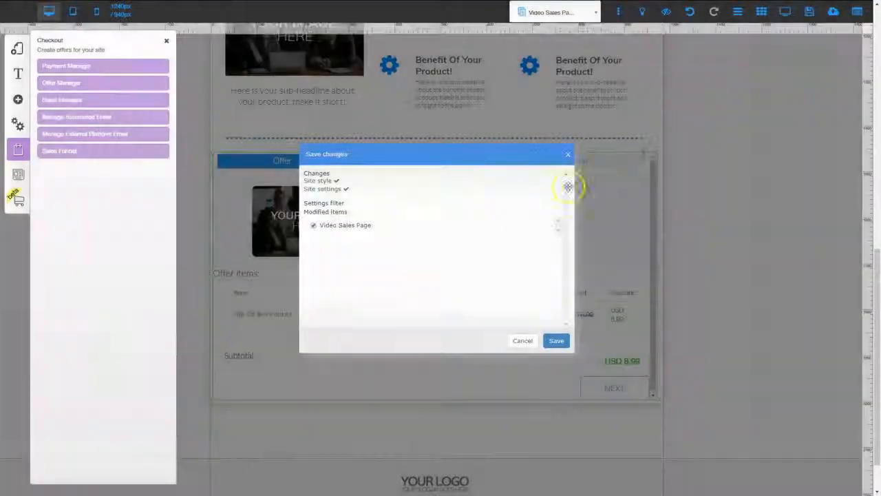
click(555, 341)
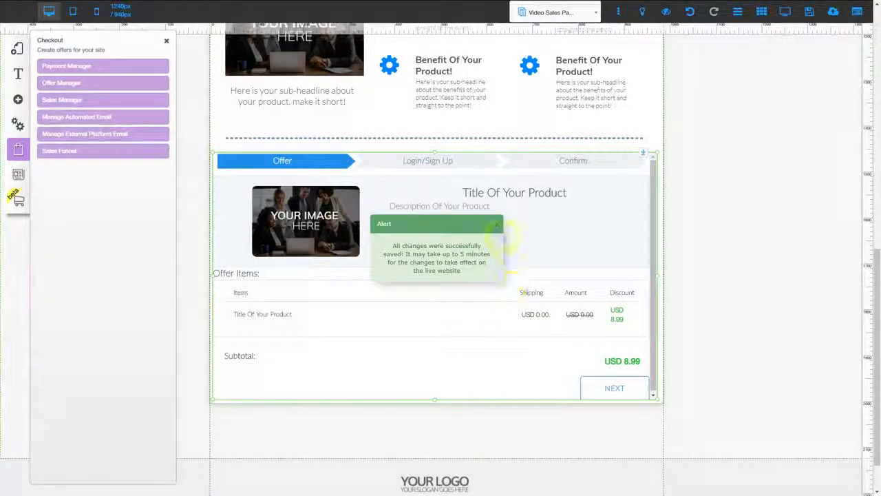
click(496, 224)
Open the Summit Funnel layout's Share Page and review it down to the social media sharing buttons
scroll(493, 222, up, 1)
scroll(487, 266, up, 6)
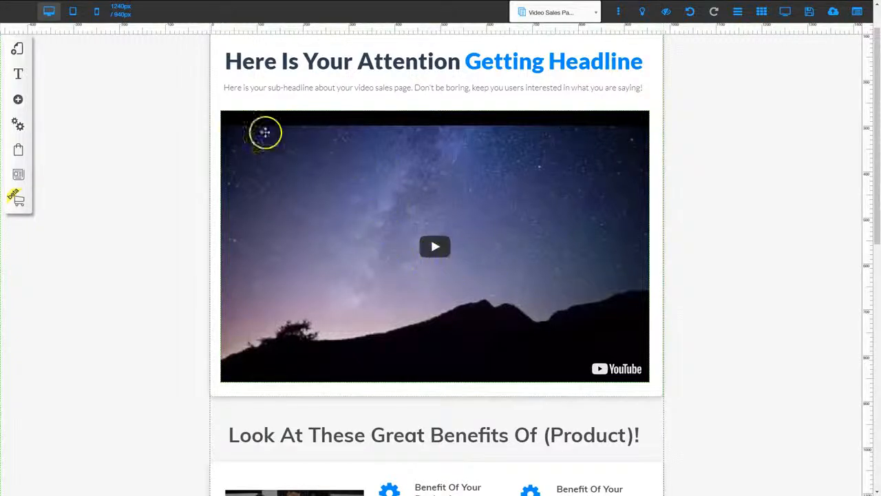
click(18, 49)
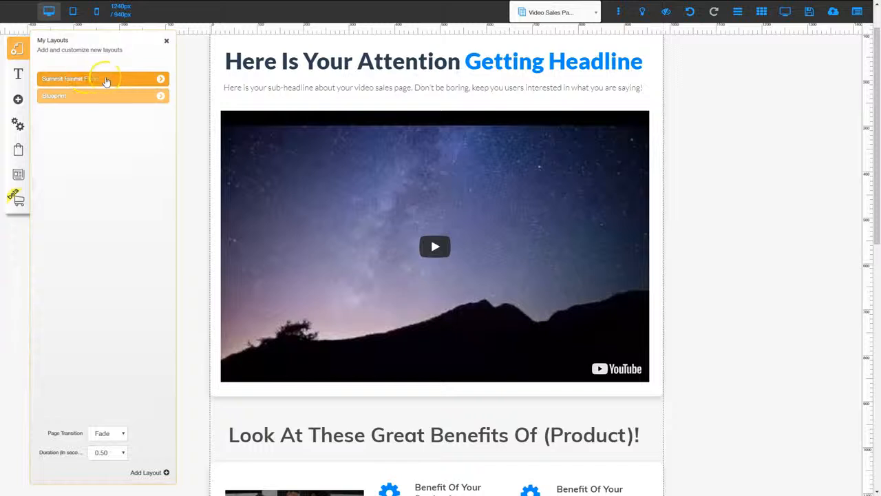
click(162, 80)
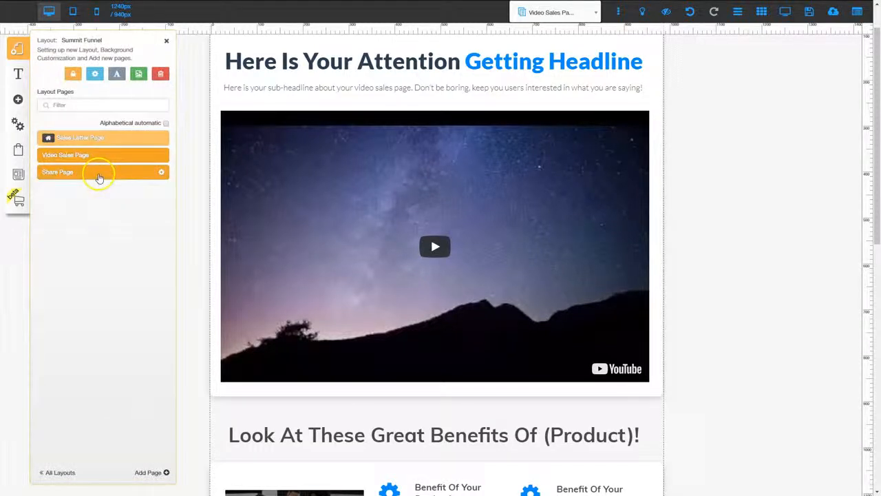
click(99, 173)
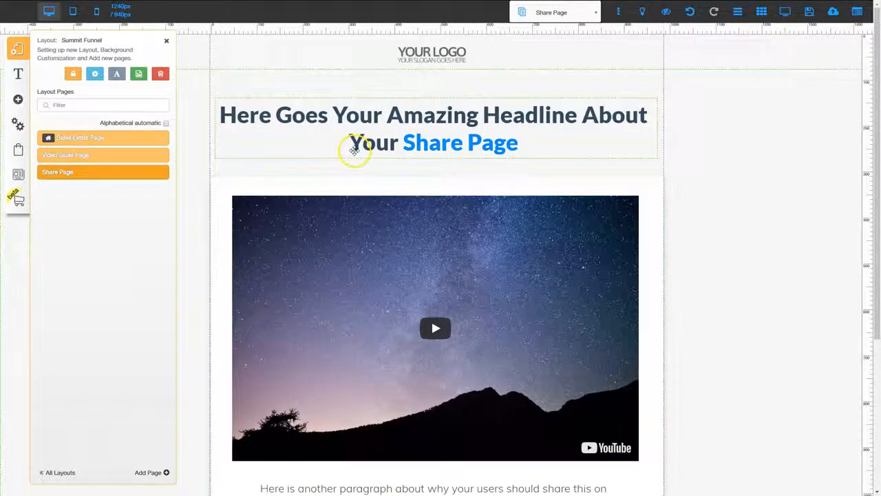
scroll(440, 307, down, 3)
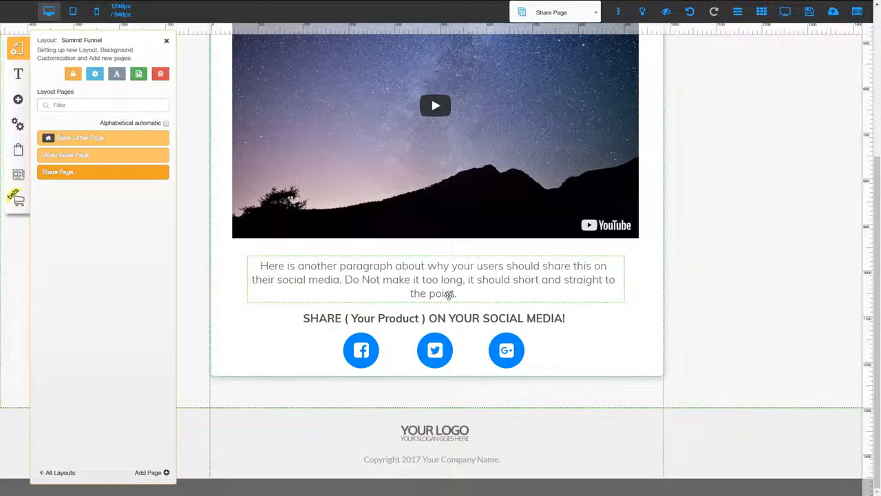
click(399, 269)
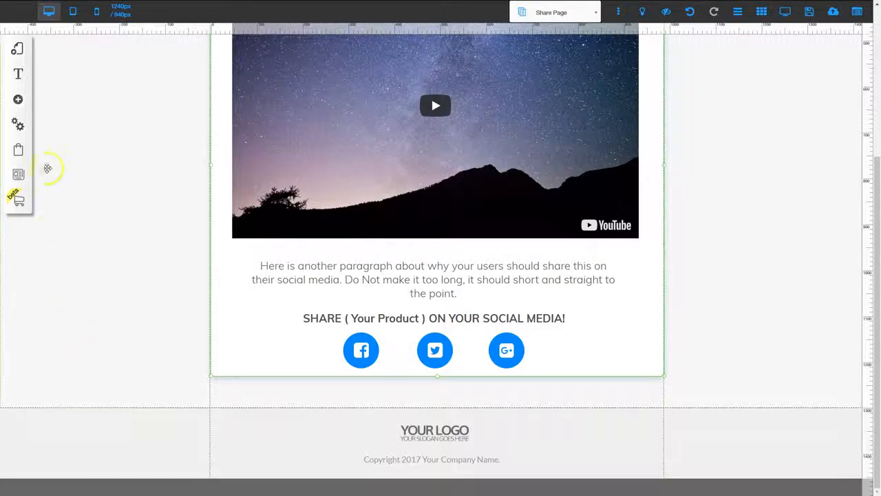
Open the collection of social elements that can be added to the Share Page, showing the Facebook options
click(19, 100)
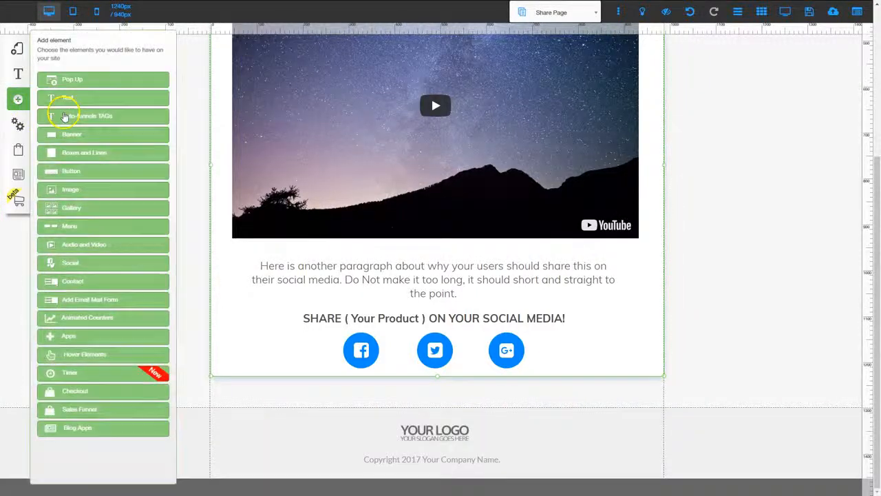
click(78, 263)
click(75, 264)
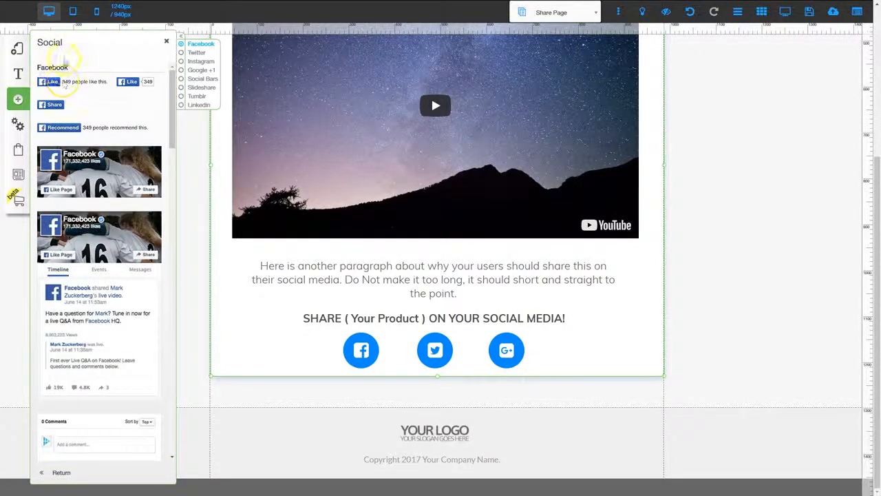